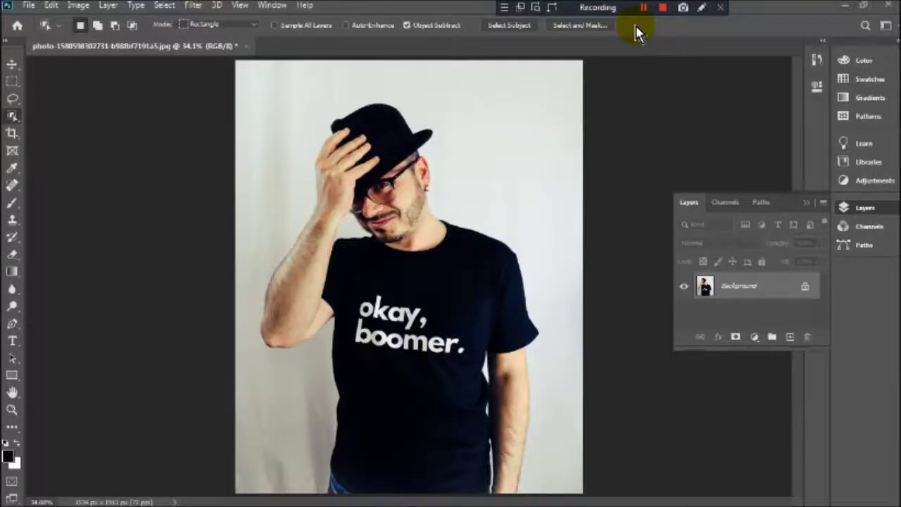
# - Use the Object Selection tool's Select Subject to select the man, then mask the background
pyautogui.press('z')
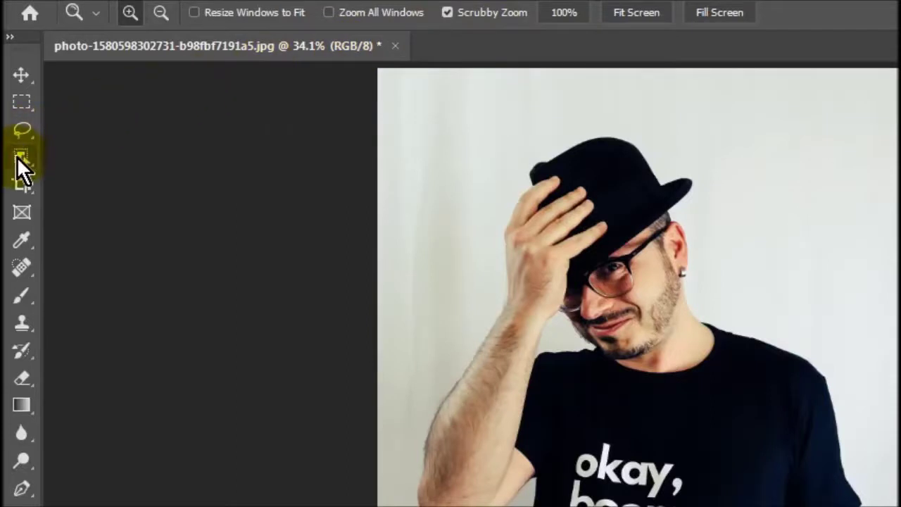
pyautogui.click(17, 159)
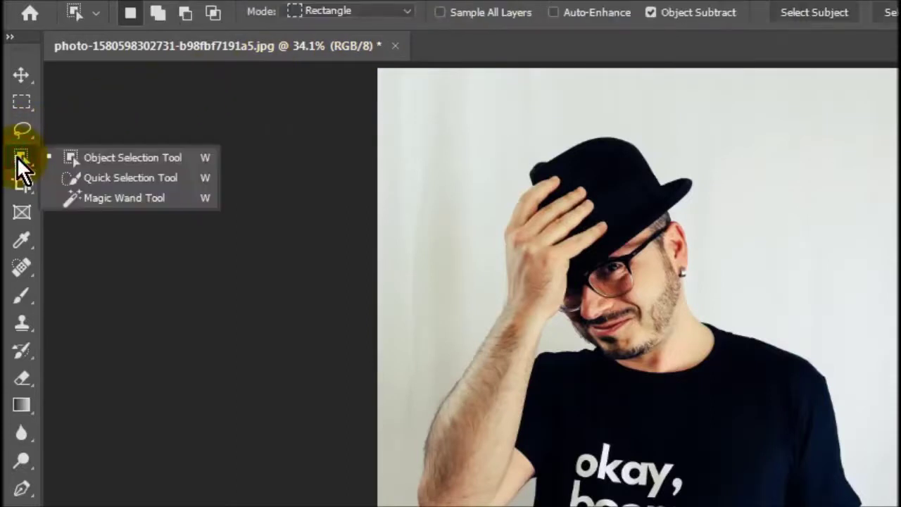
pyautogui.click(126, 157)
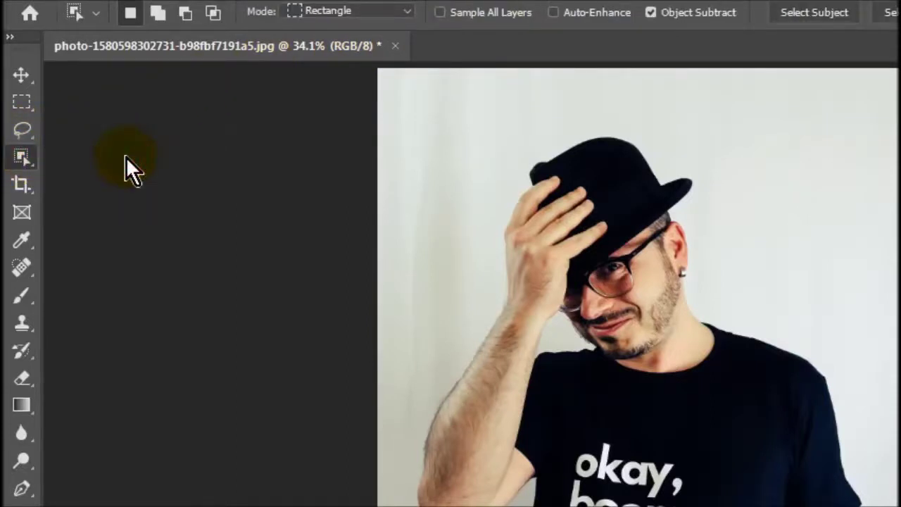
pyautogui.click(807, 16)
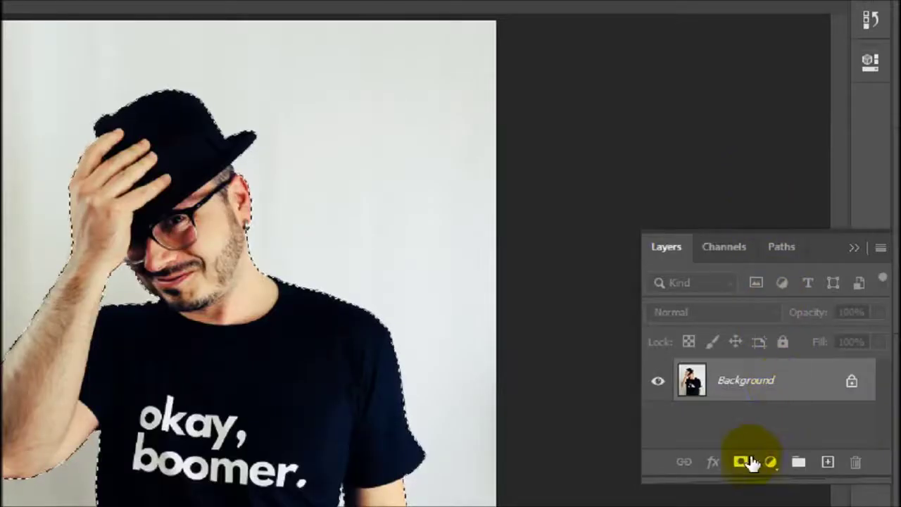
pyautogui.click(742, 461)
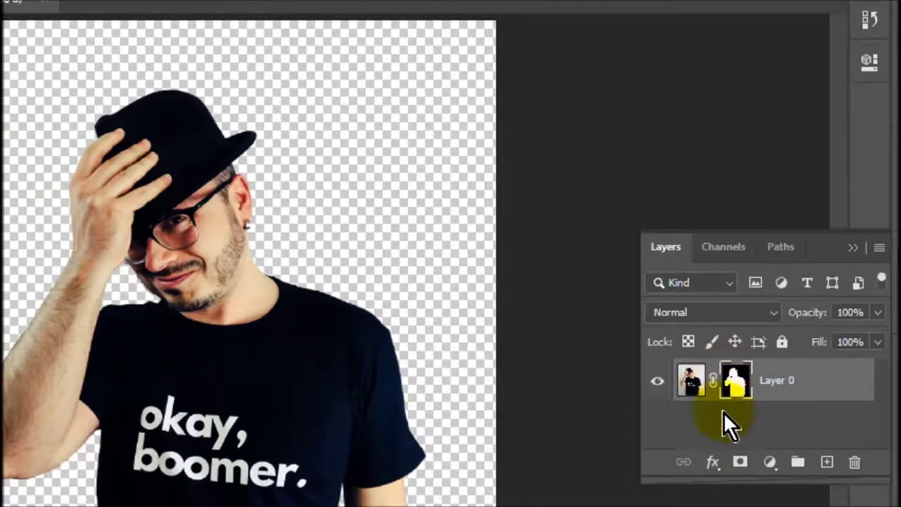
# - Add a layer mask to Layer 0 and create a Posterize adjustment layer
pyautogui.click(714, 462)
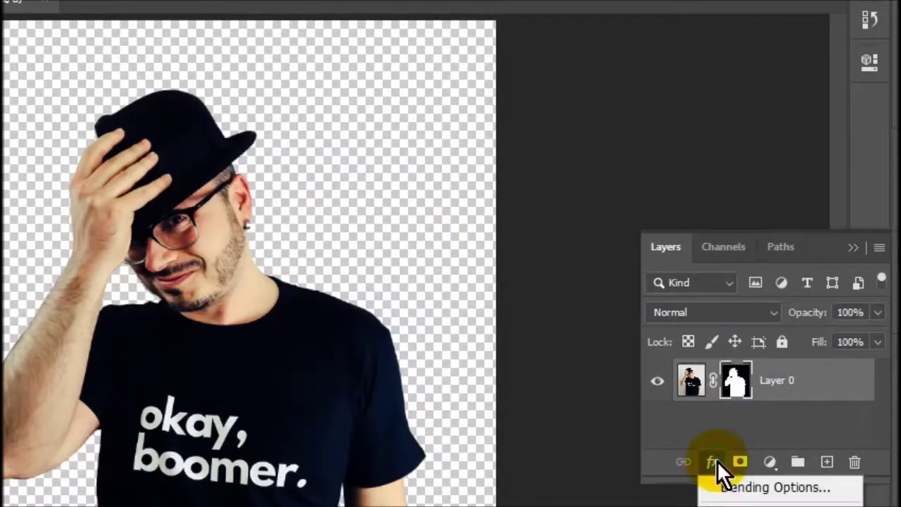
pyautogui.click(771, 464)
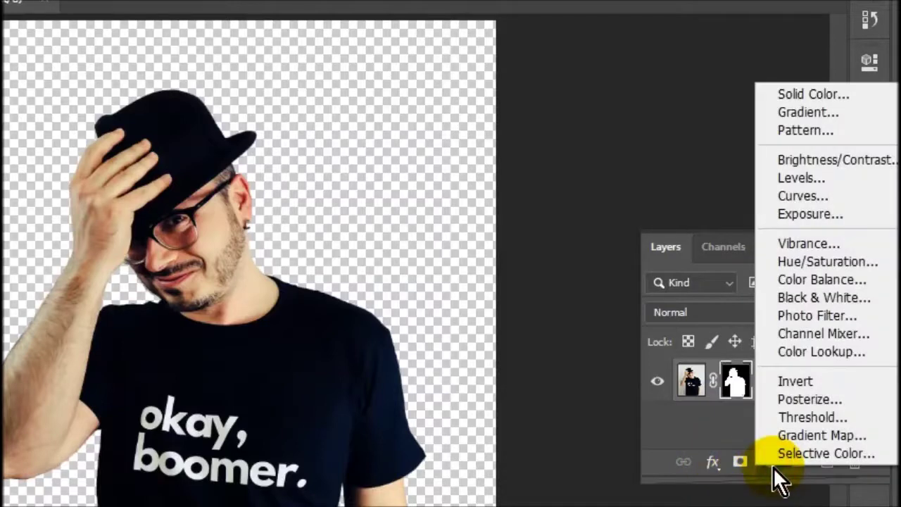
pyautogui.click(797, 399)
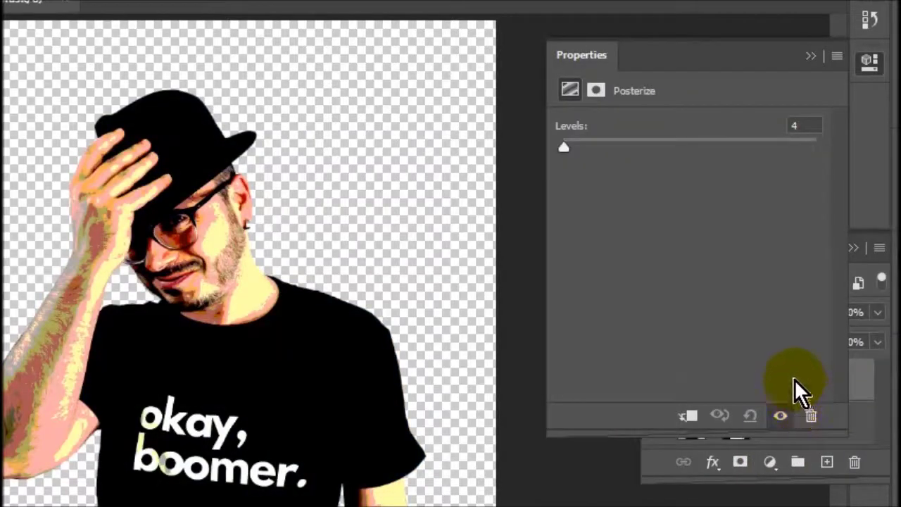
# - Try Posterize levels of 9, 10 and 6, then settle on 4 levels
pyautogui.moveTo(572, 143); pyautogui.dragTo(570, 148)
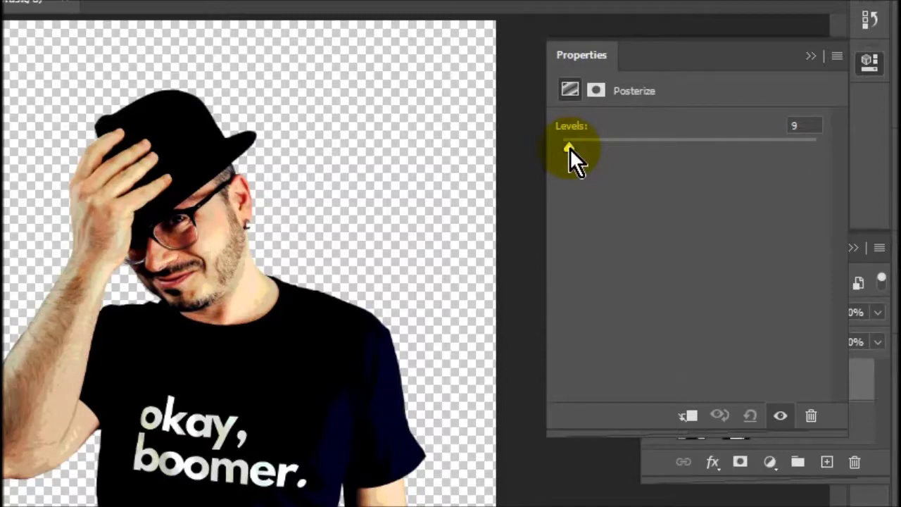
pyautogui.moveTo(570, 148); pyautogui.dragTo(569, 149)
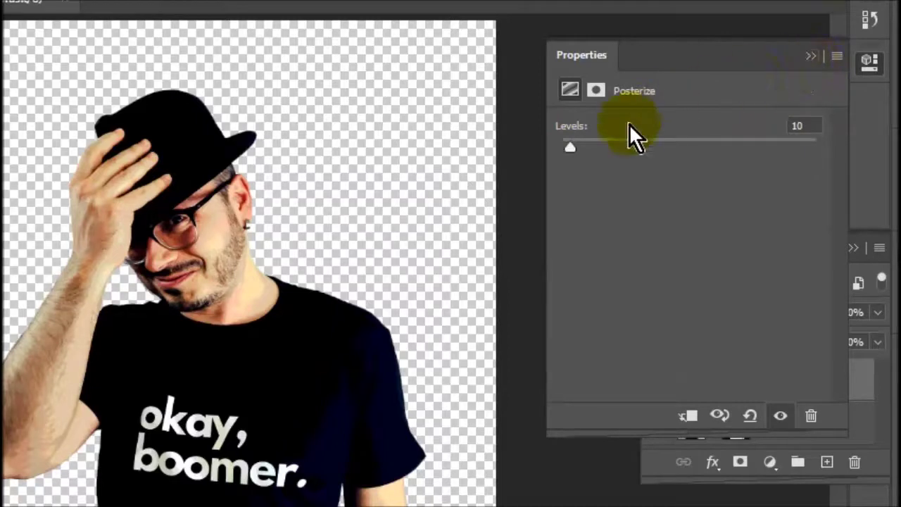
pyautogui.moveTo(572, 145); pyautogui.dragTo(569, 147)
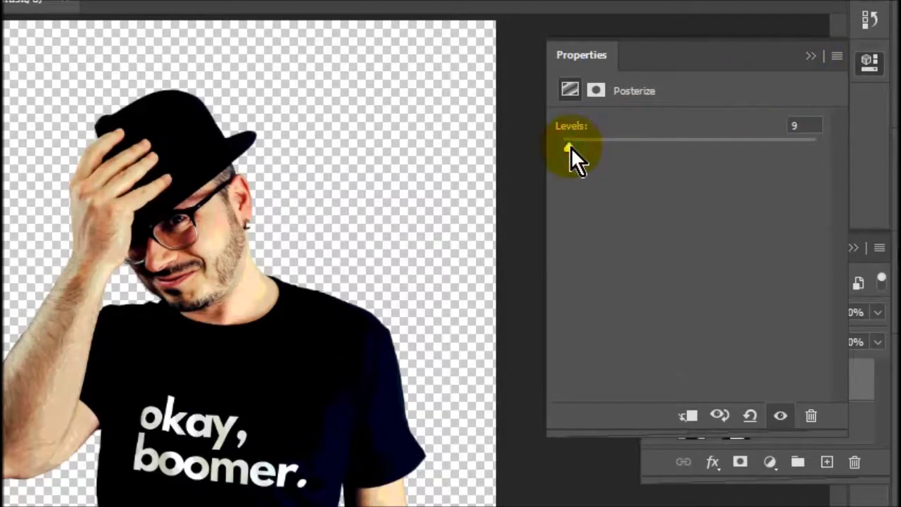
pyautogui.click(794, 125)
pyautogui.write('6')
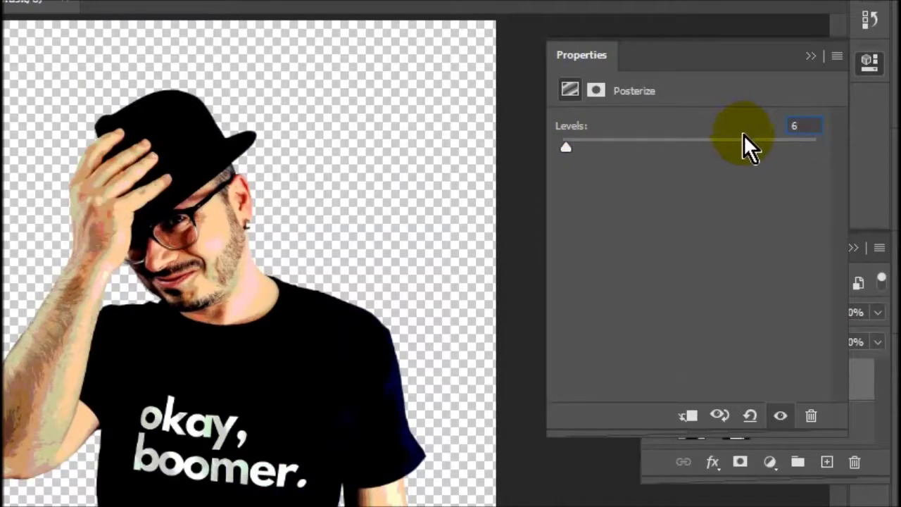
pyautogui.doubleClick(794, 128)
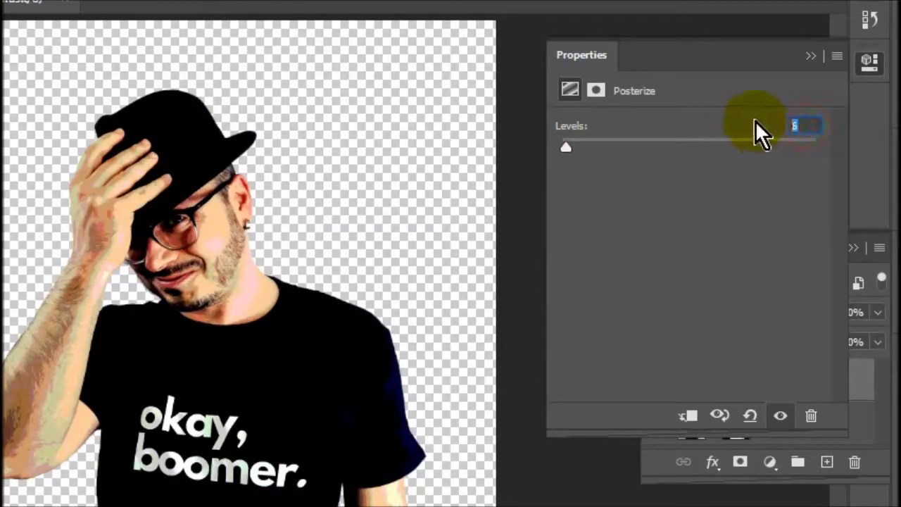
pyautogui.write('4')
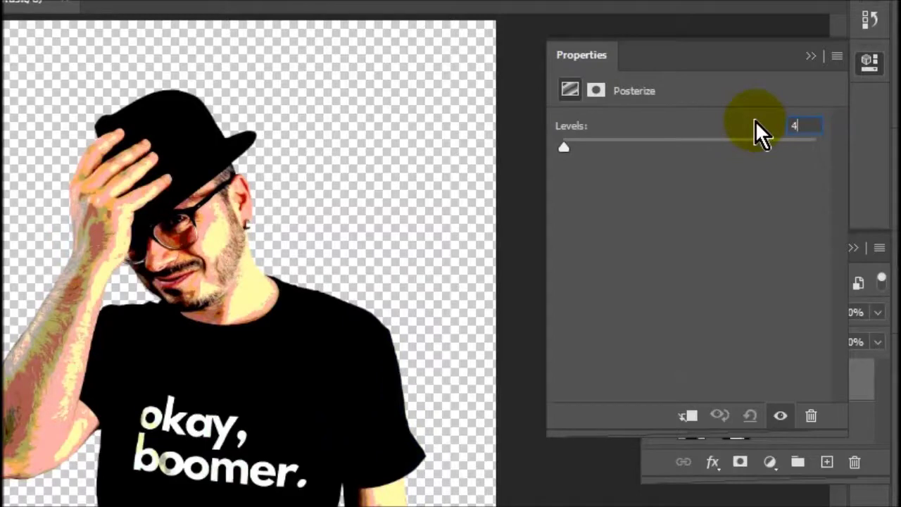
pyautogui.click(809, 58)
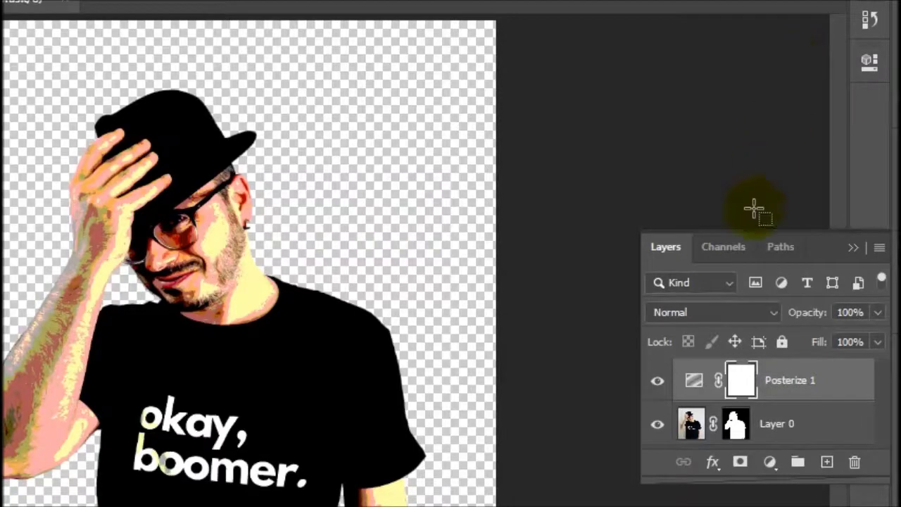
# - Add a Hue/Saturation layer, shift skin tones on the neck, and set Master hue +16
pyautogui.click(769, 462)
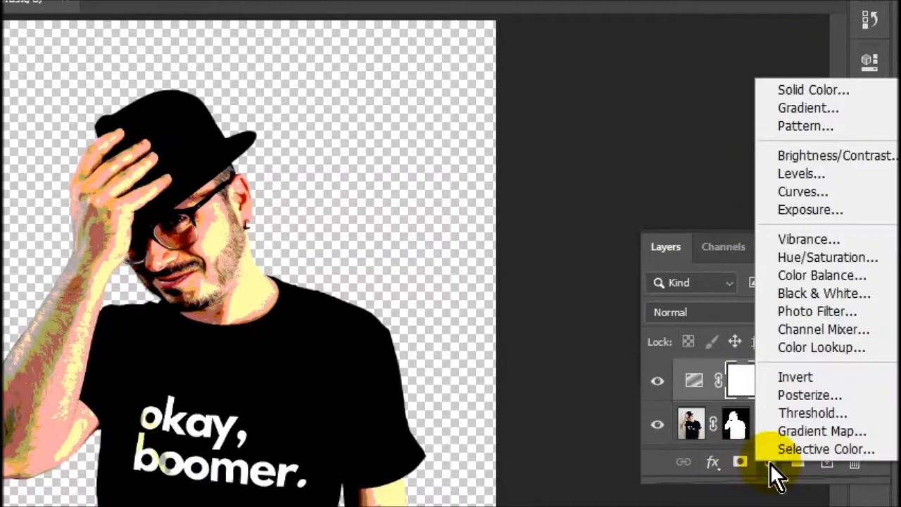
pyautogui.click(807, 256)
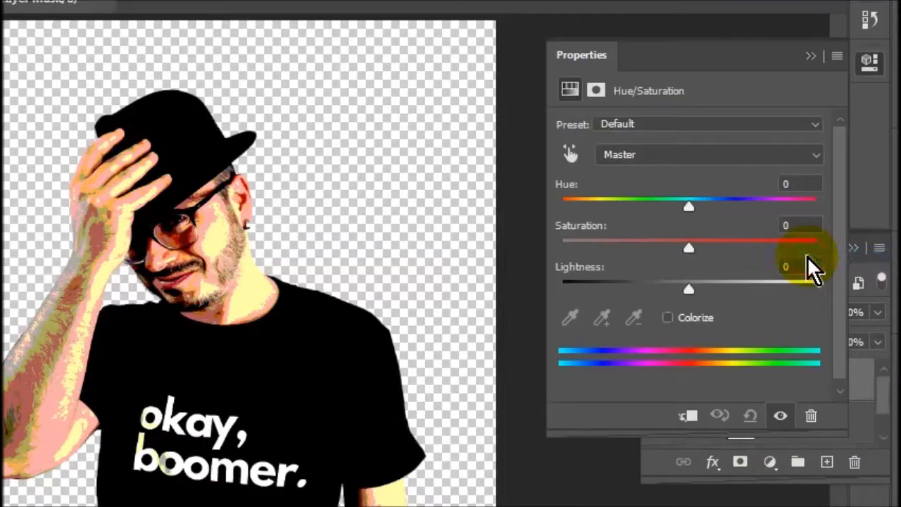
pyautogui.click(570, 152)
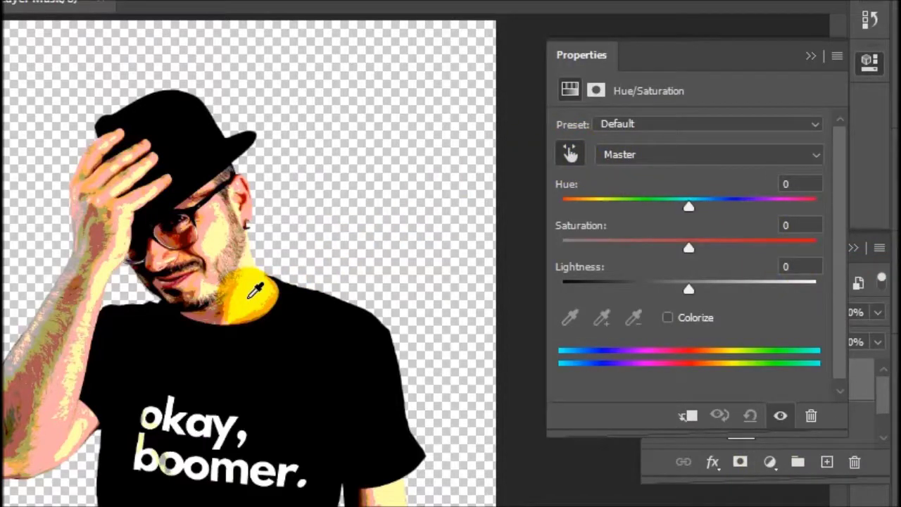
pyautogui.moveTo(255, 291)
pyautogui.mouseDown()
pyautogui.moveTo(247, 300)
pyautogui.moveTo(261, 302)
pyautogui.moveTo(213, 304)
pyautogui.mouseUp()
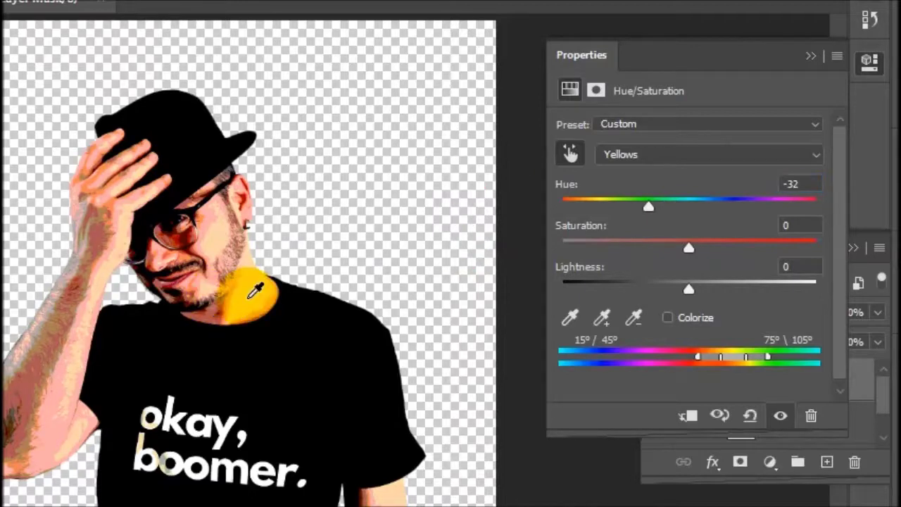
pyautogui.click(652, 155)
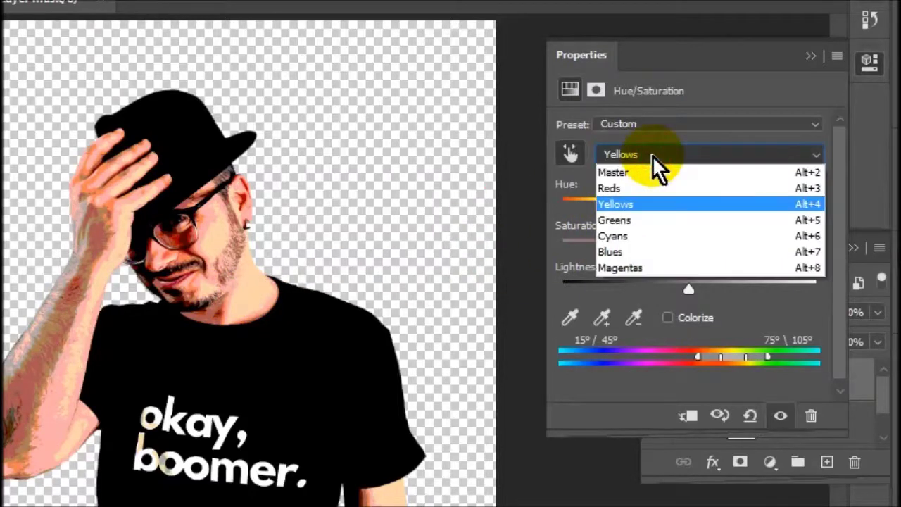
pyautogui.click(652, 169)
pyautogui.moveTo(689, 210)
pyautogui.mouseDown()
pyautogui.moveTo(718, 206)
pyautogui.moveTo(709, 206)
pyautogui.mouseUp()
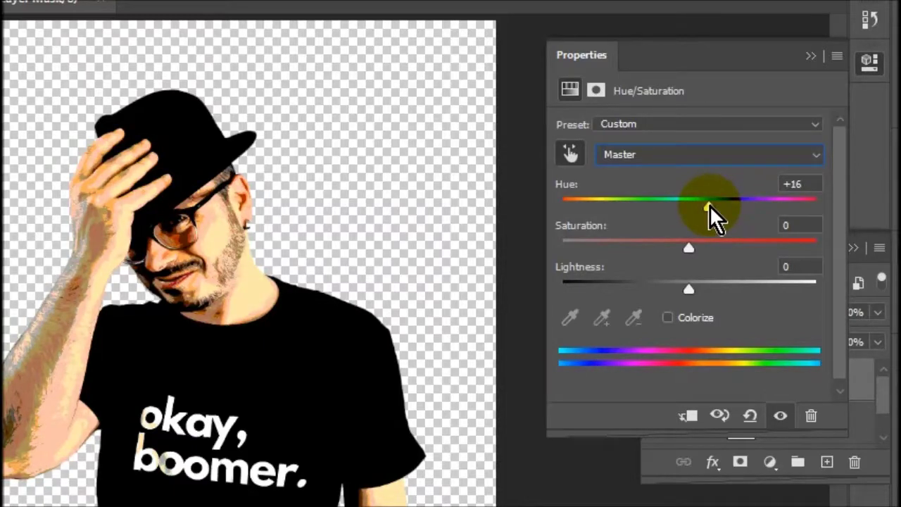
# - Set the Yellows hue to -59 in the Hue/Saturation layer
pyautogui.click(683, 154)
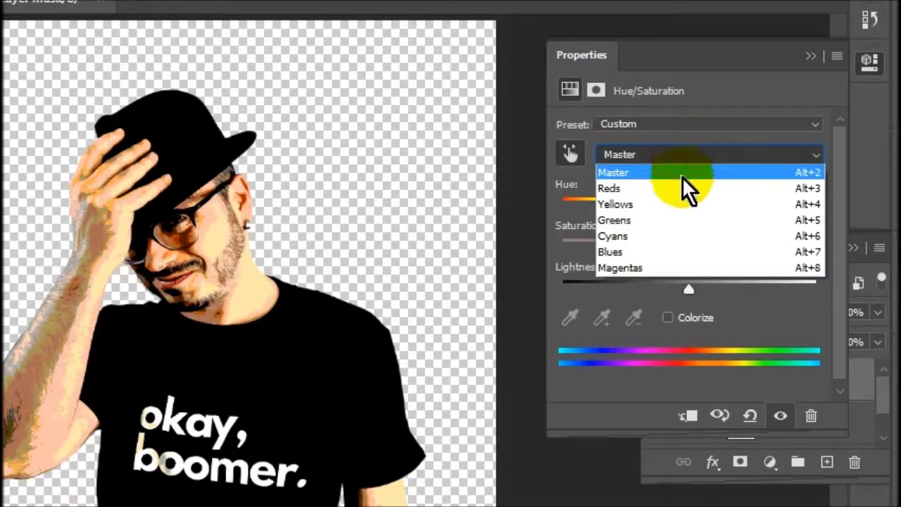
pyautogui.click(677, 204)
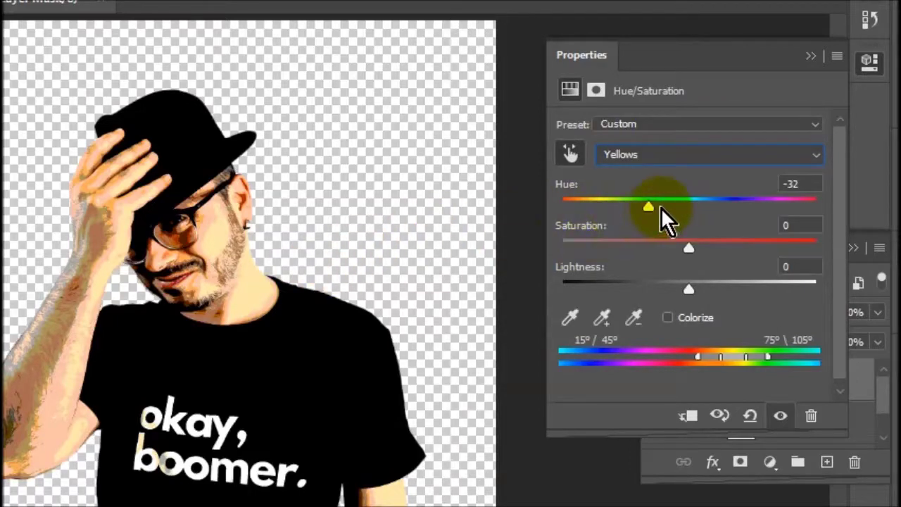
pyautogui.moveTo(653, 206); pyautogui.dragTo(625, 208)
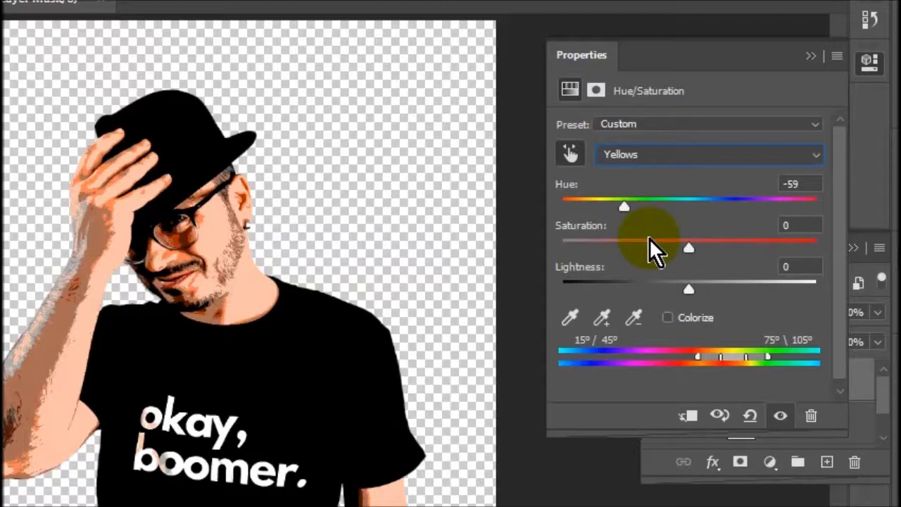
pyautogui.click(811, 56)
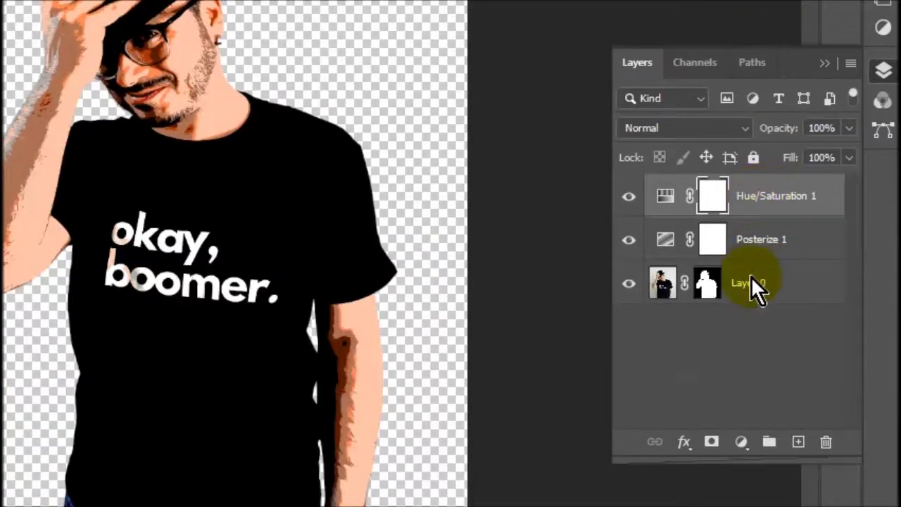
# - Stamp visible layers into Layer 1, then add a Solid Color fill above Hue/Saturation 1
pyautogui.hotkey('ctrl', 'shift', 'alt', 'e')
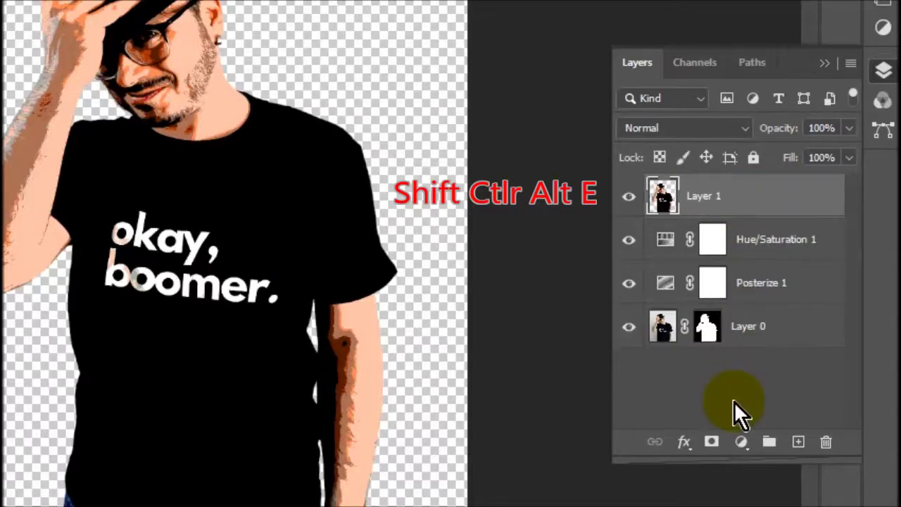
pyautogui.click(630, 196)
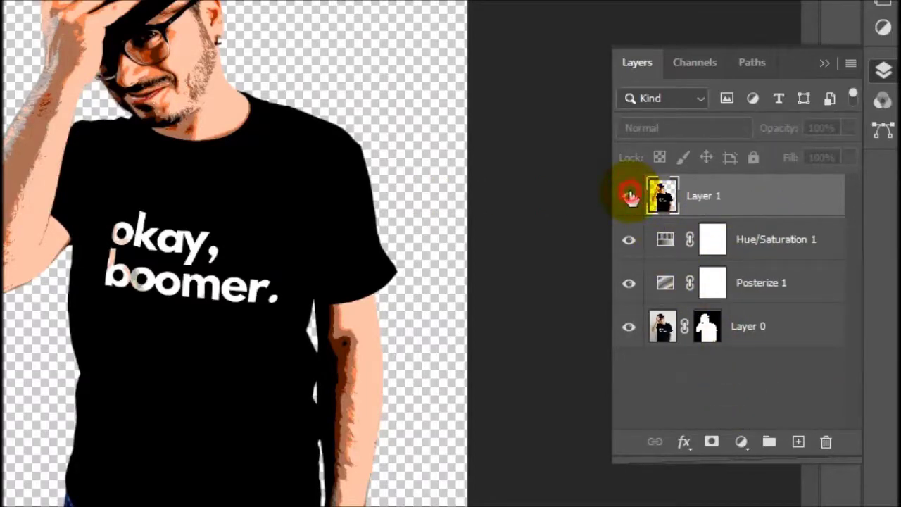
pyautogui.click(777, 241)
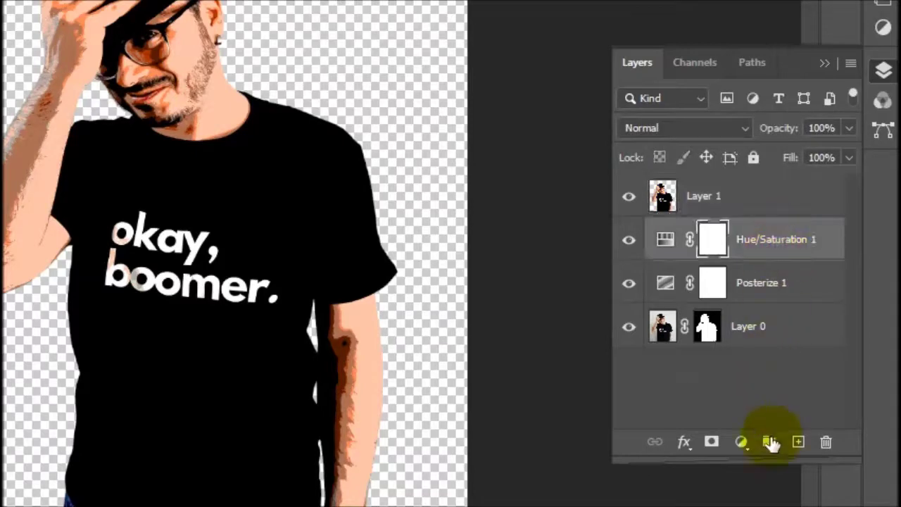
pyautogui.click(736, 440)
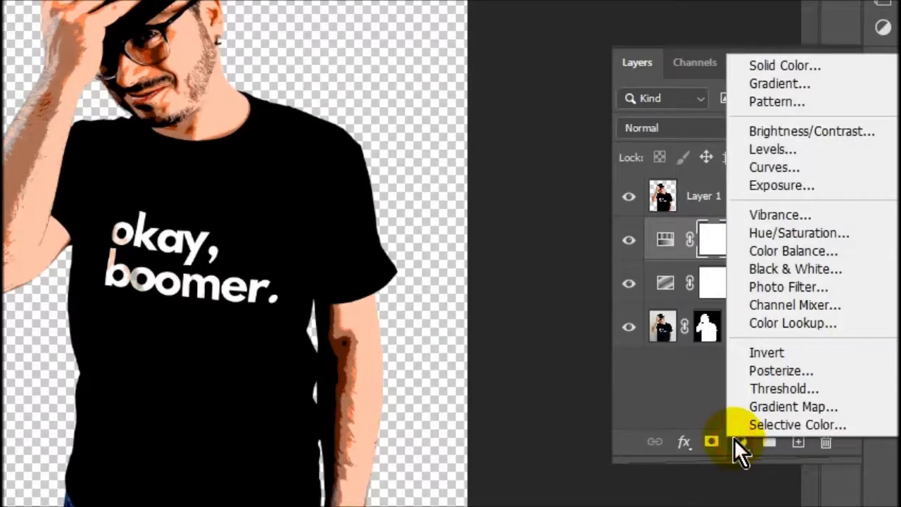
pyautogui.click(783, 65)
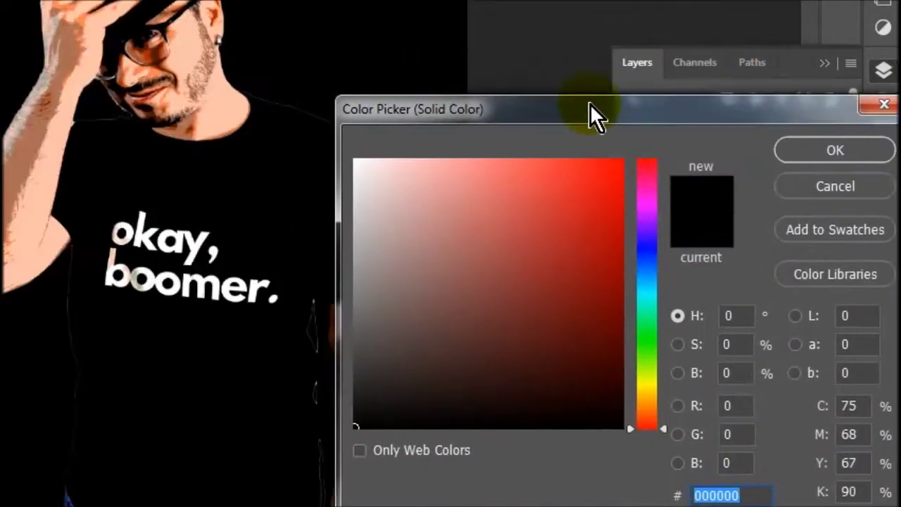
# - Set the Color Fill 1 colour to a pale peach, #ffd7bc
pyautogui.click(406, 176)
pyautogui.moveTo(407, 175)
pyautogui.mouseDown()
pyautogui.moveTo(439, 159)
pyautogui.moveTo(469, 167)
pyautogui.moveTo(457, 157)
pyautogui.mouseUp()
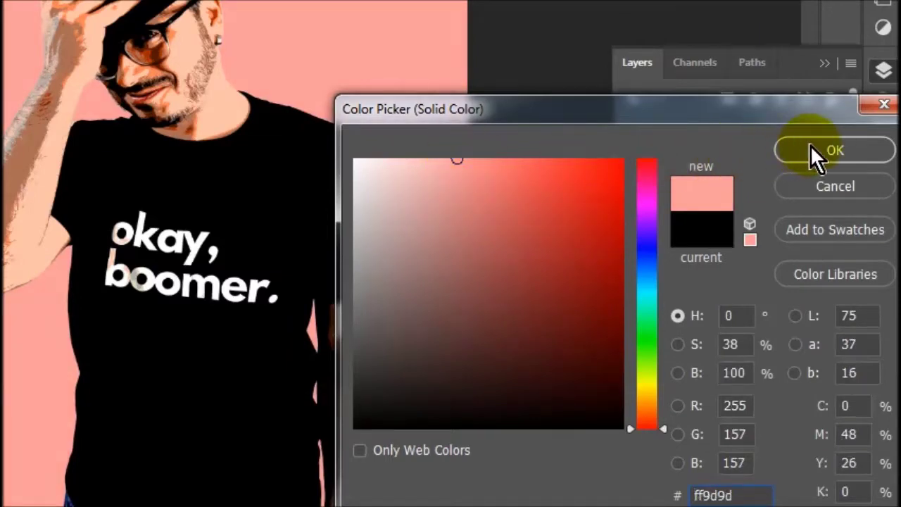
pyautogui.moveTo(648, 403); pyautogui.dragTo(653, 411)
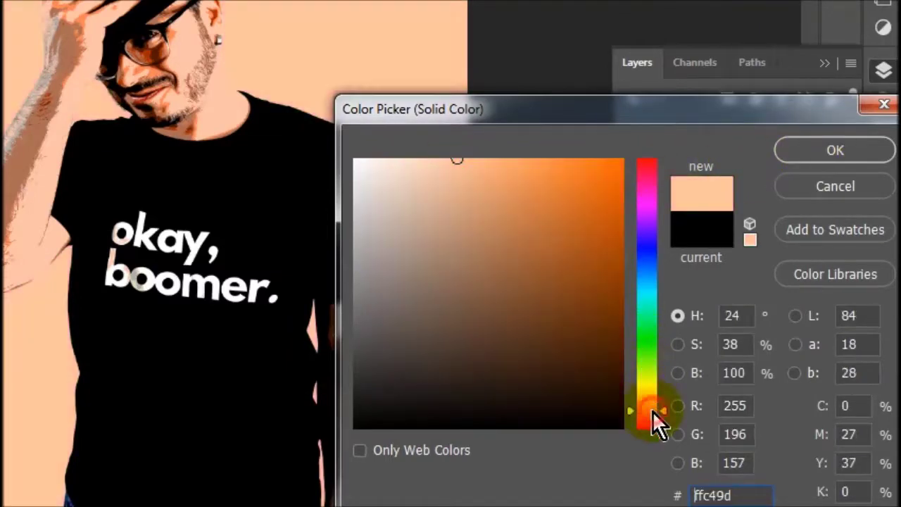
pyautogui.moveTo(582, 345)
pyautogui.mouseDown()
pyautogui.moveTo(497, 302)
pyautogui.moveTo(475, 248)
pyautogui.mouseUp()
pyautogui.moveTo(444, 187)
pyautogui.mouseDown()
pyautogui.moveTo(448, 174)
pyautogui.moveTo(466, 194)
pyautogui.moveTo(472, 228)
pyautogui.moveTo(493, 157)
pyautogui.moveTo(527, 159)
pyautogui.moveTo(364, 147)
pyautogui.moveTo(369, 157)
pyautogui.moveTo(555, 154)
pyautogui.moveTo(558, 224)
pyautogui.moveTo(541, 181)
pyautogui.moveTo(370, 165)
pyautogui.moveTo(424, 158)
pyautogui.mouseUp()
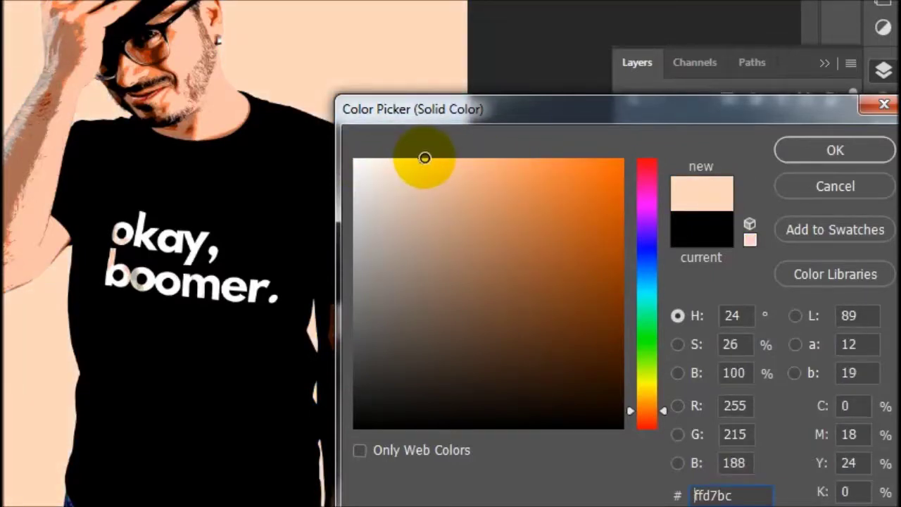
pyautogui.click(825, 145)
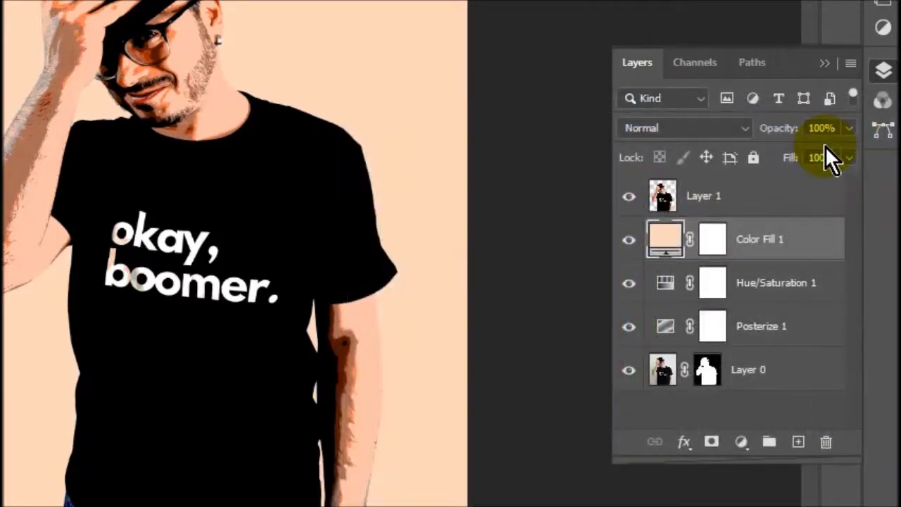
# - Add a Gradient Fill layer directly above Color Fill 1
pyautogui.click(784, 204)
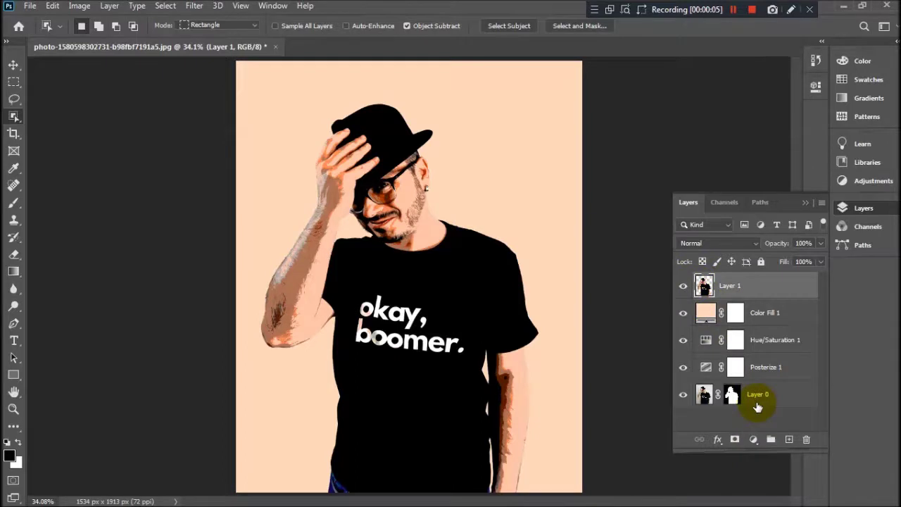
pyautogui.click(774, 313)
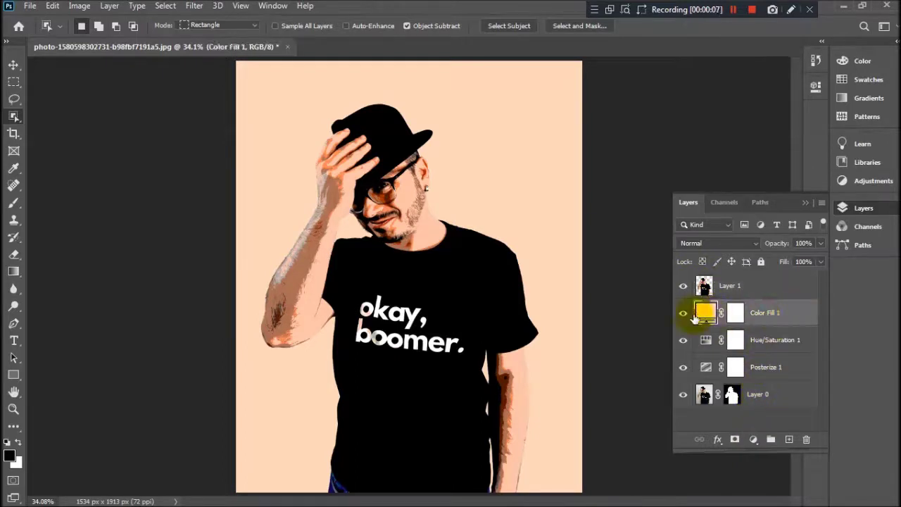
pyautogui.click(753, 440)
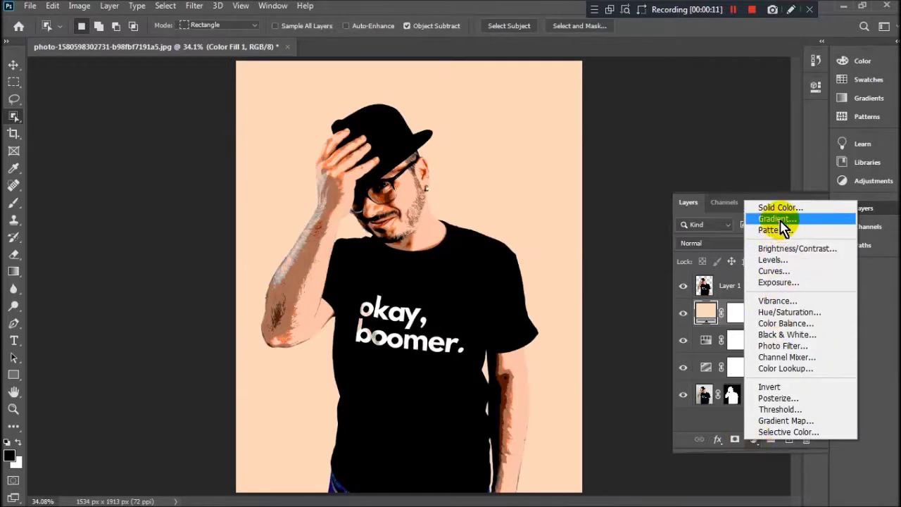
pyautogui.click(777, 218)
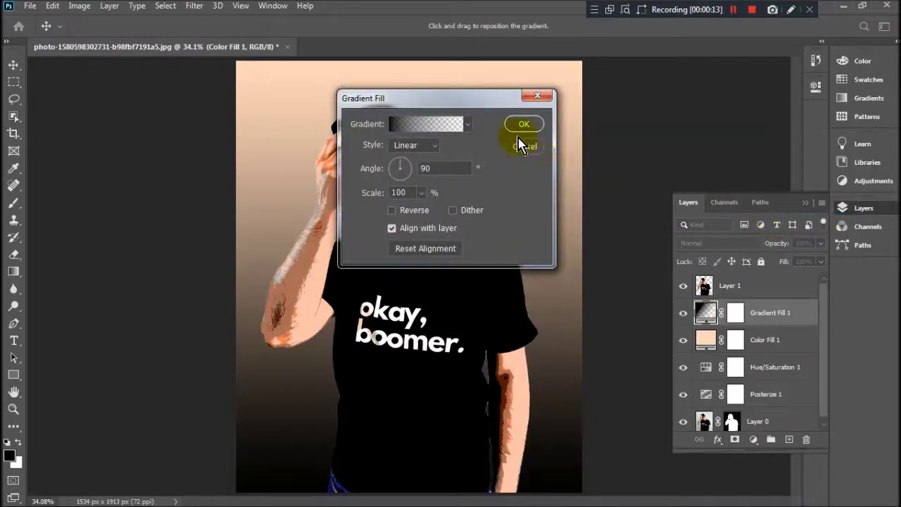
# - Make the gradient Radial and reversed, centred around the head and shoulders
pyautogui.moveTo(497, 98); pyautogui.dragTo(725, 125)
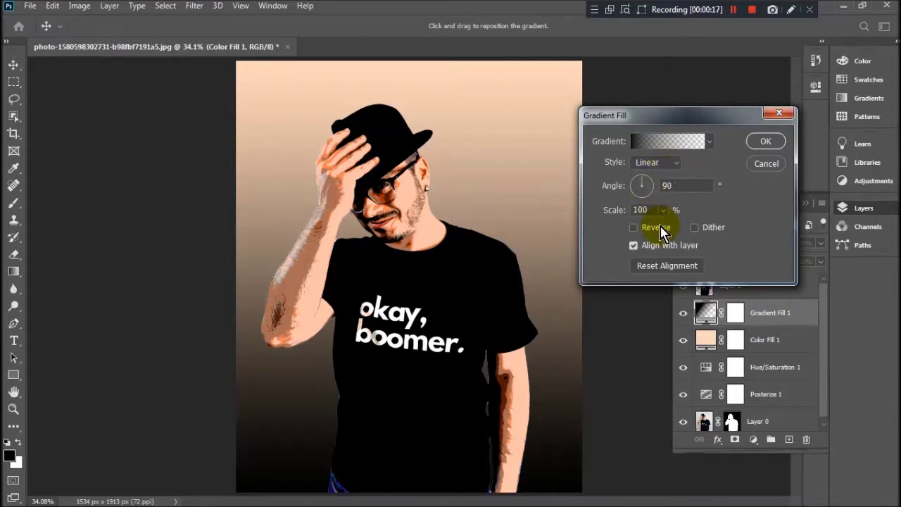
pyautogui.click(653, 163)
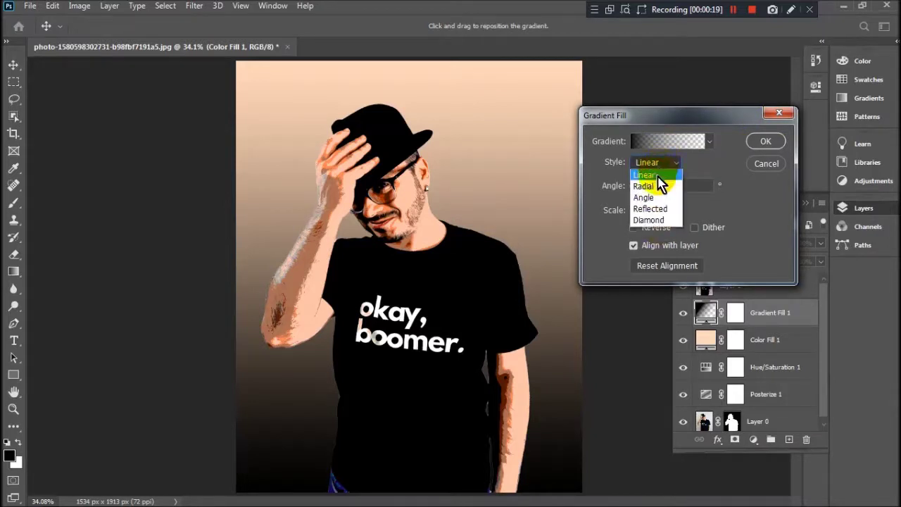
pyautogui.click(644, 186)
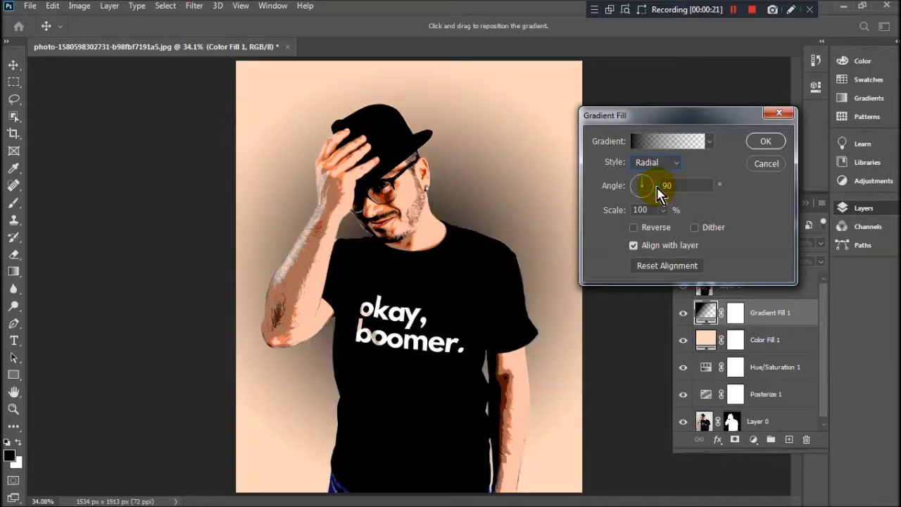
pyautogui.moveTo(469, 202); pyautogui.dragTo(478, 259)
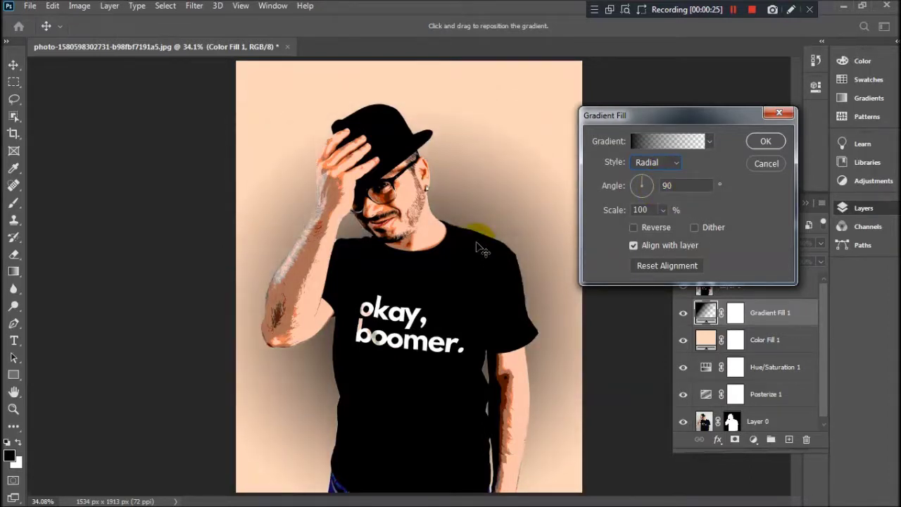
pyautogui.click(633, 228)
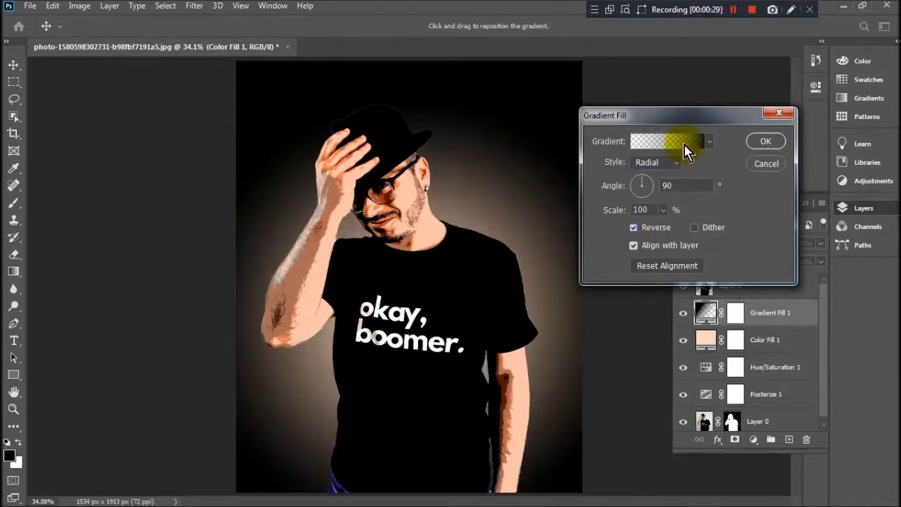
pyautogui.click(679, 142)
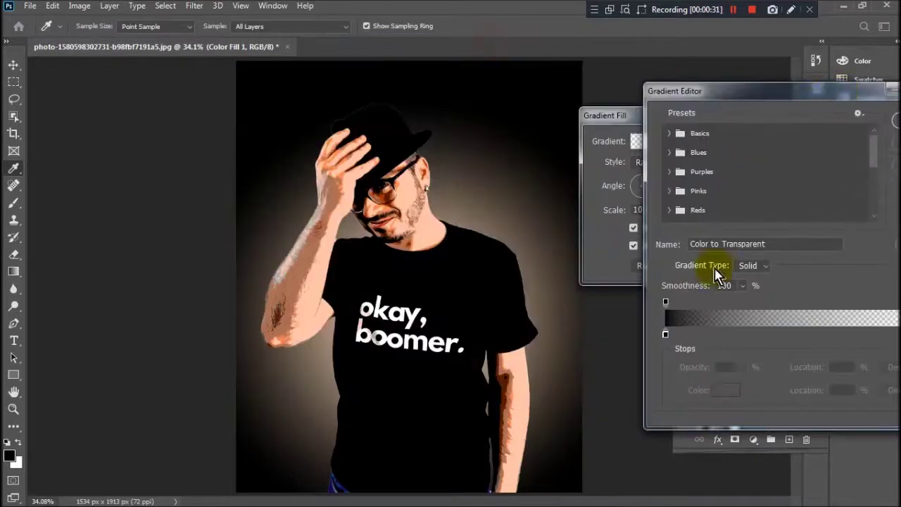
# - Recolour the backdrop to a brick red, #c35f57, via the Color Picker
pyautogui.click(665, 333)
pyautogui.click(708, 388)
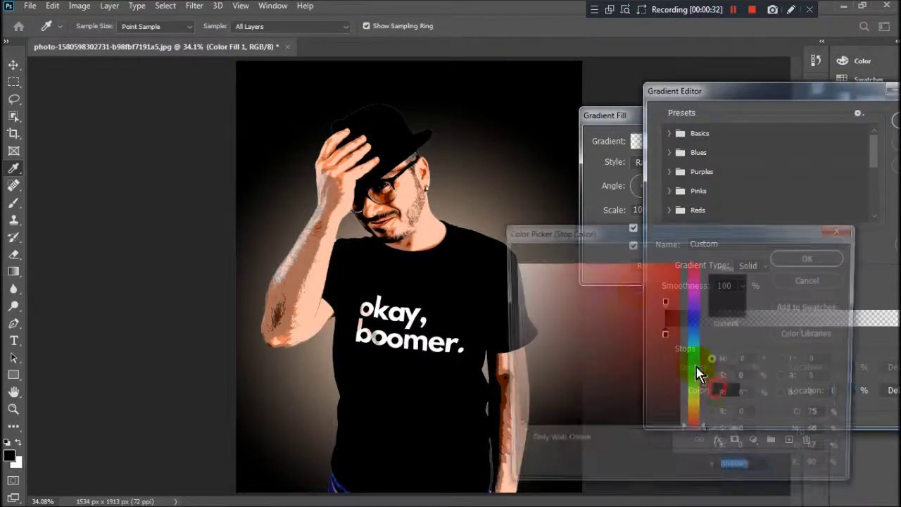
pyautogui.click(593, 278)
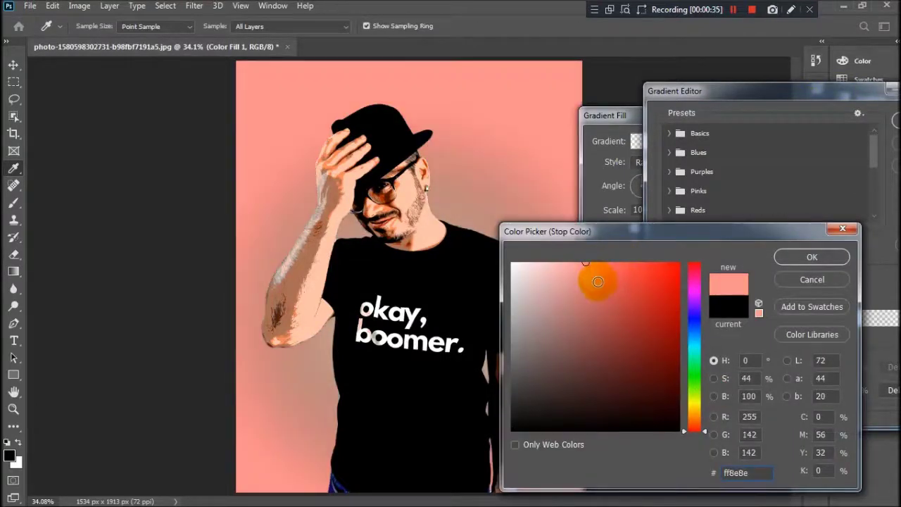
pyautogui.click(630, 355)
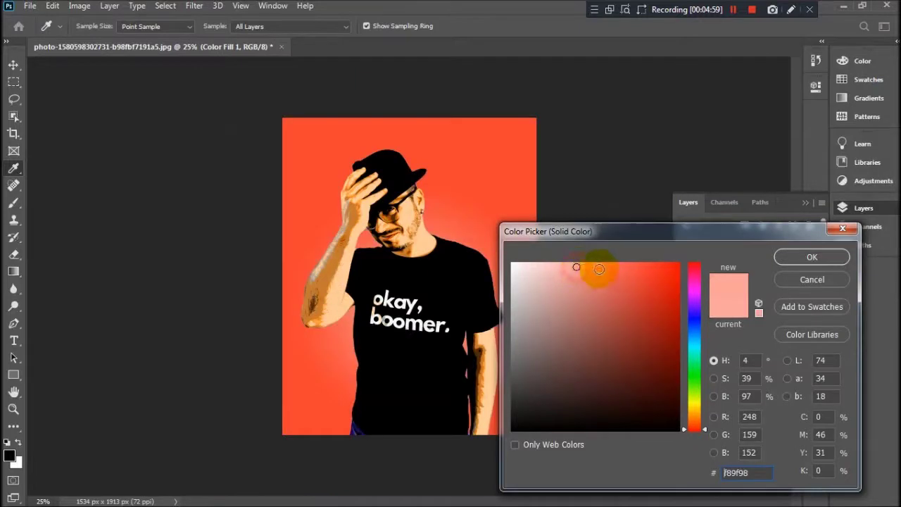
pyautogui.moveTo(580, 268)
pyautogui.mouseDown()
pyautogui.moveTo(571, 264)
pyautogui.moveTo(578, 293)
pyautogui.moveTo(569, 264)
pyautogui.moveTo(582, 265)
pyautogui.mouseUp()
pyautogui.moveTo(591, 279)
pyautogui.mouseDown()
pyautogui.moveTo(598, 288)
pyautogui.moveTo(583, 268)
pyautogui.moveTo(630, 308)
pyautogui.moveTo(602, 361)
pyautogui.moveTo(609, 317)
pyautogui.mouseUp()
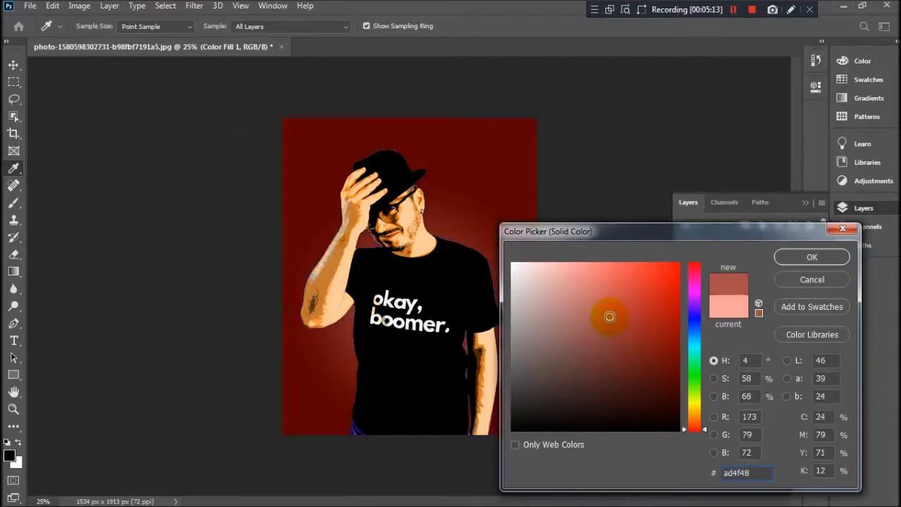
pyautogui.moveTo(610, 330)
pyautogui.mouseDown()
pyautogui.moveTo(593, 281)
pyautogui.moveTo(604, 305)
pyautogui.mouseUp()
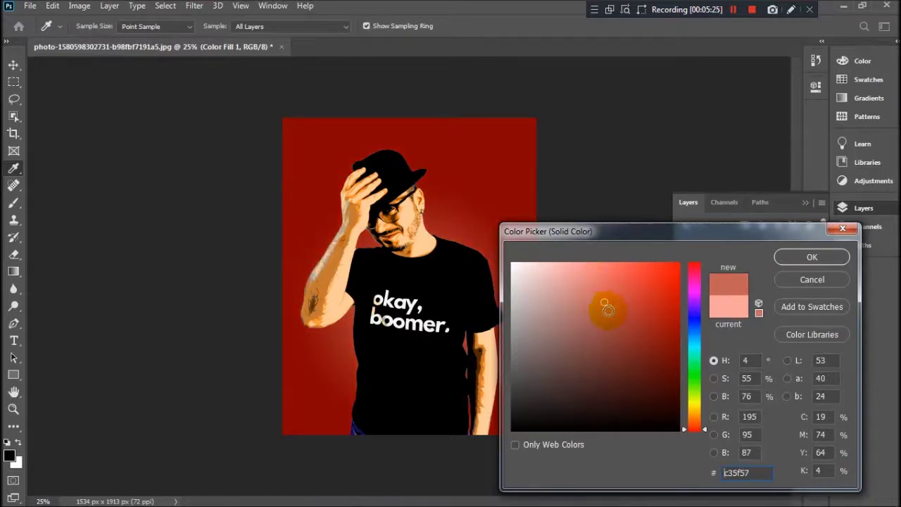
pyautogui.click(779, 258)
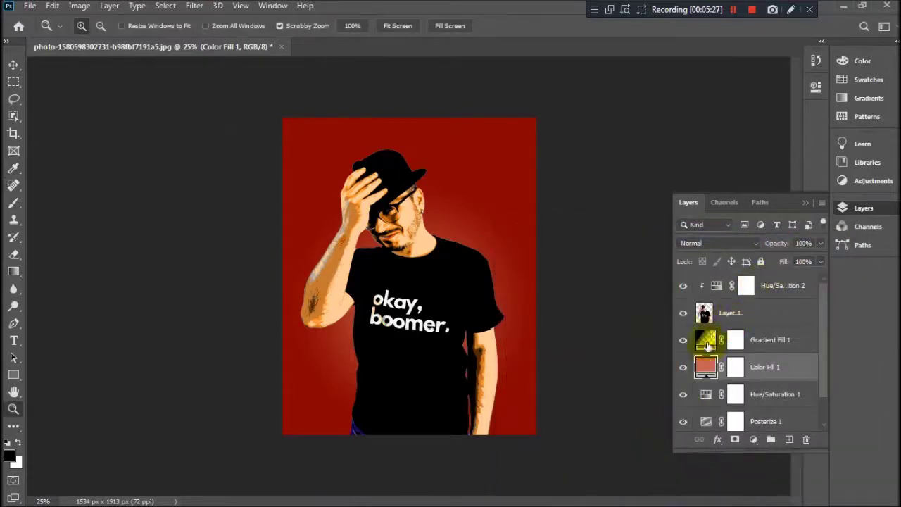
# - Reopen Gradient Fill 1 settings and widen the radial vignette to 111% scale
pyautogui.doubleClick(706, 340)
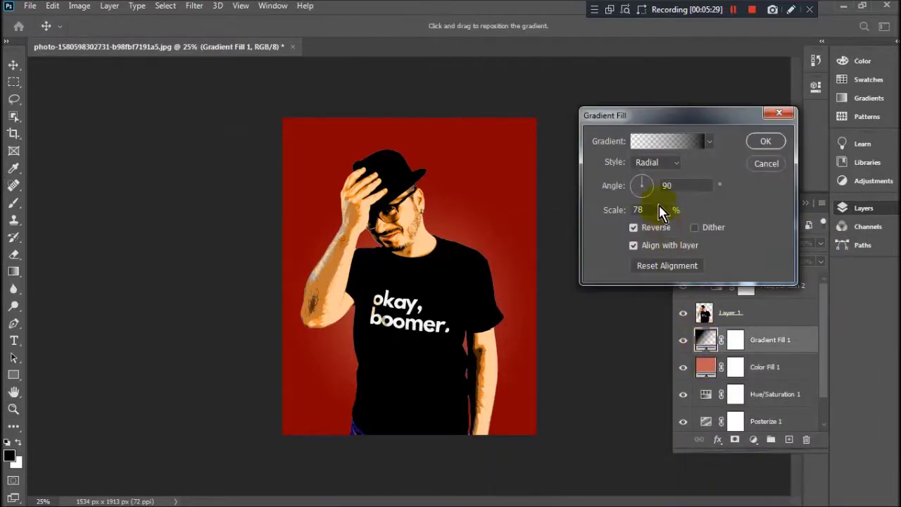
pyautogui.click(662, 211)
pyautogui.moveTo(667, 226); pyautogui.dragTo(668, 226)
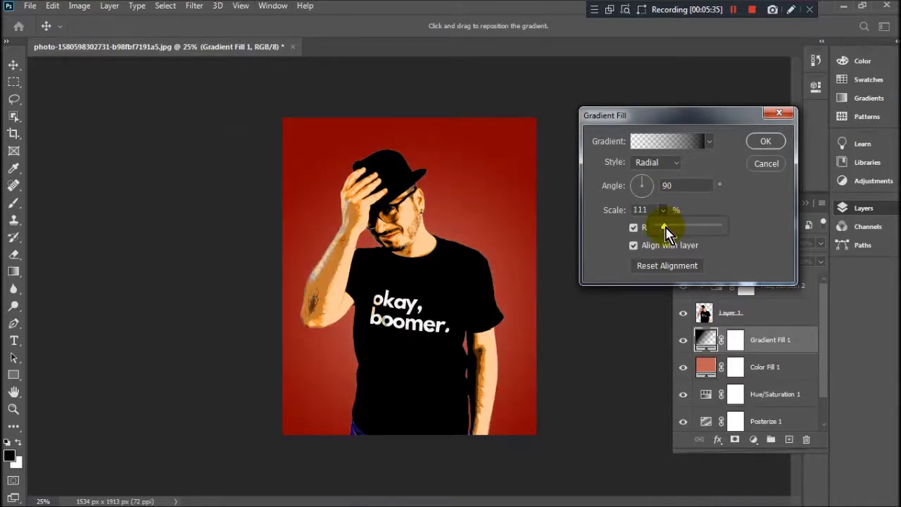
pyautogui.click(766, 141)
pyautogui.press('z')
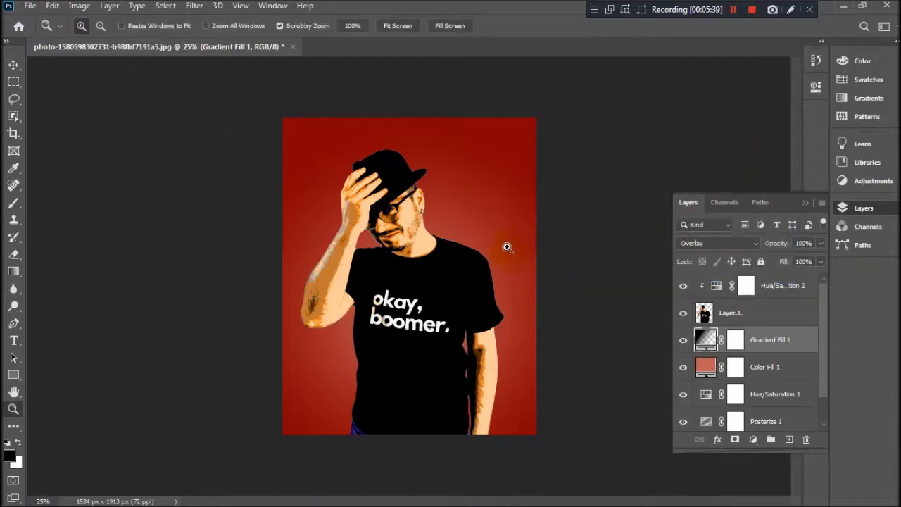
pyautogui.rightClick(476, 246)
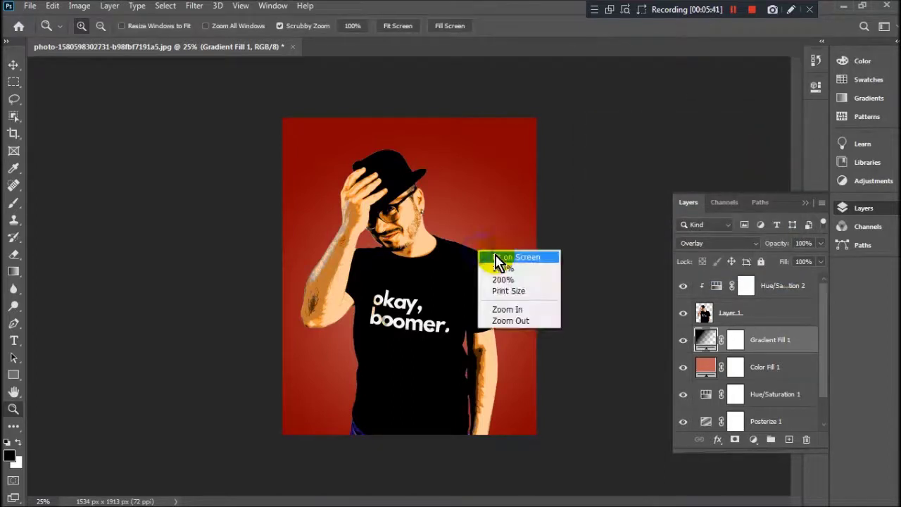
pyautogui.click(495, 254)
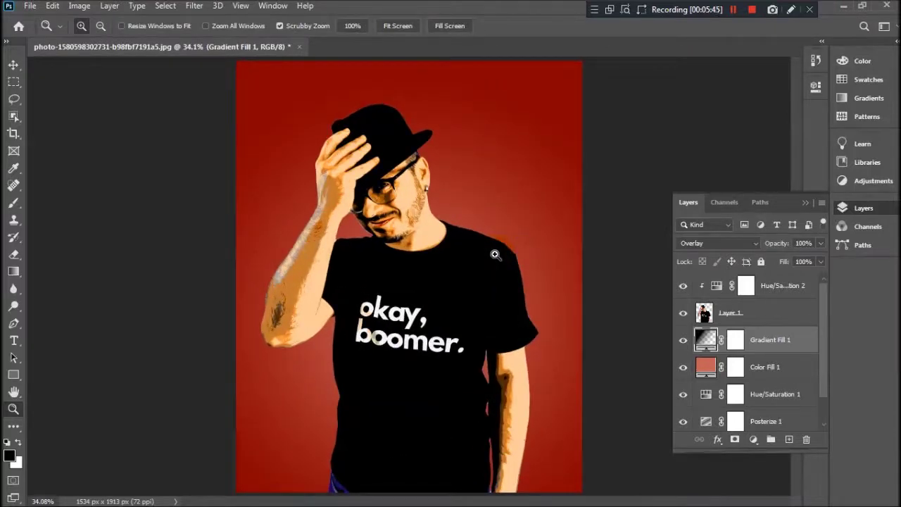
pyautogui.click(438, 232)
pyautogui.keyDown('alt'); pyautogui.click(455, 243); pyautogui.keyUp('alt')
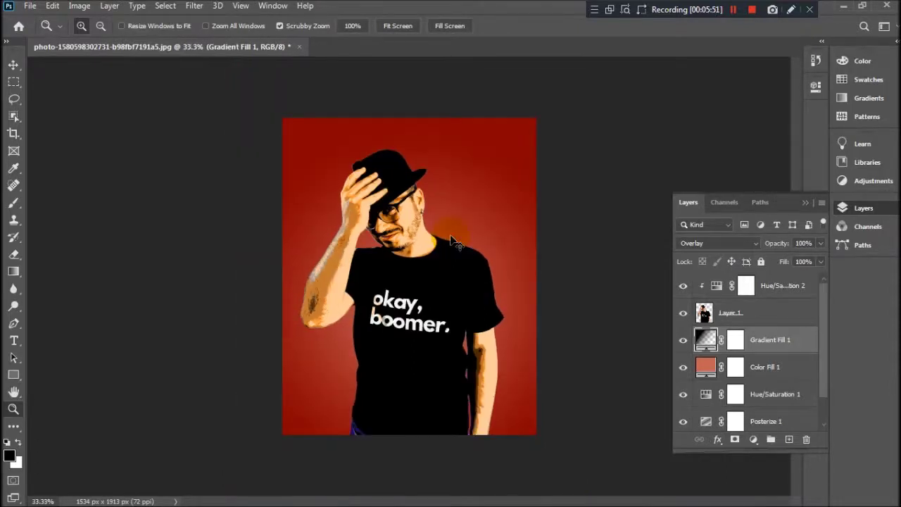
pyautogui.click(455, 243)
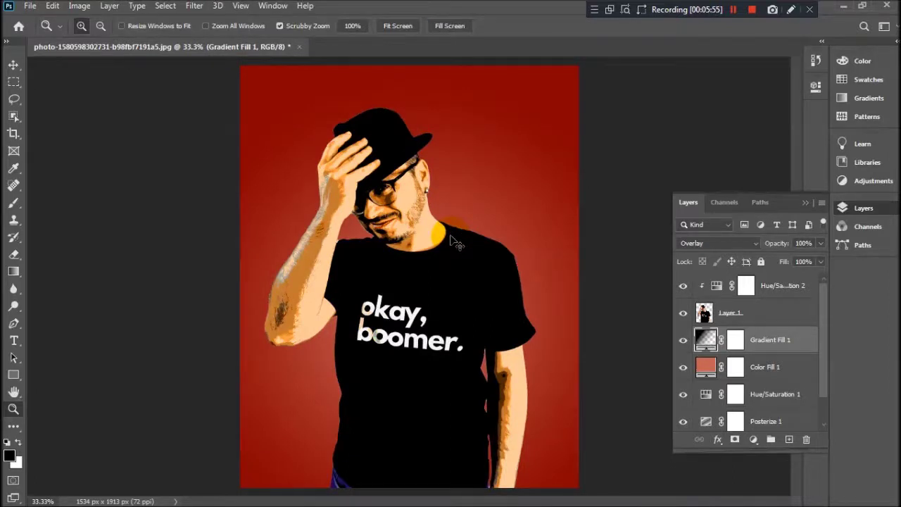
pyautogui.keyDown('alt'); pyautogui.click(450, 238); pyautogui.keyUp('alt')
pyautogui.click(450, 235)
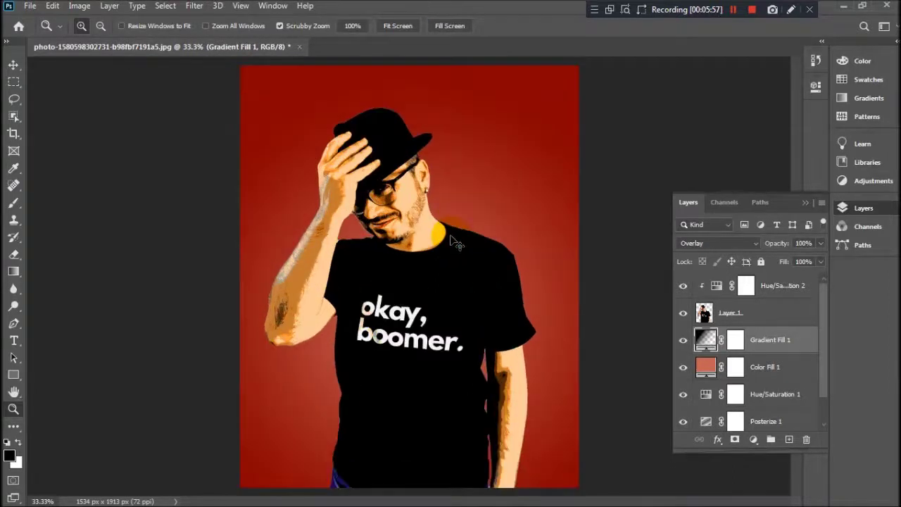